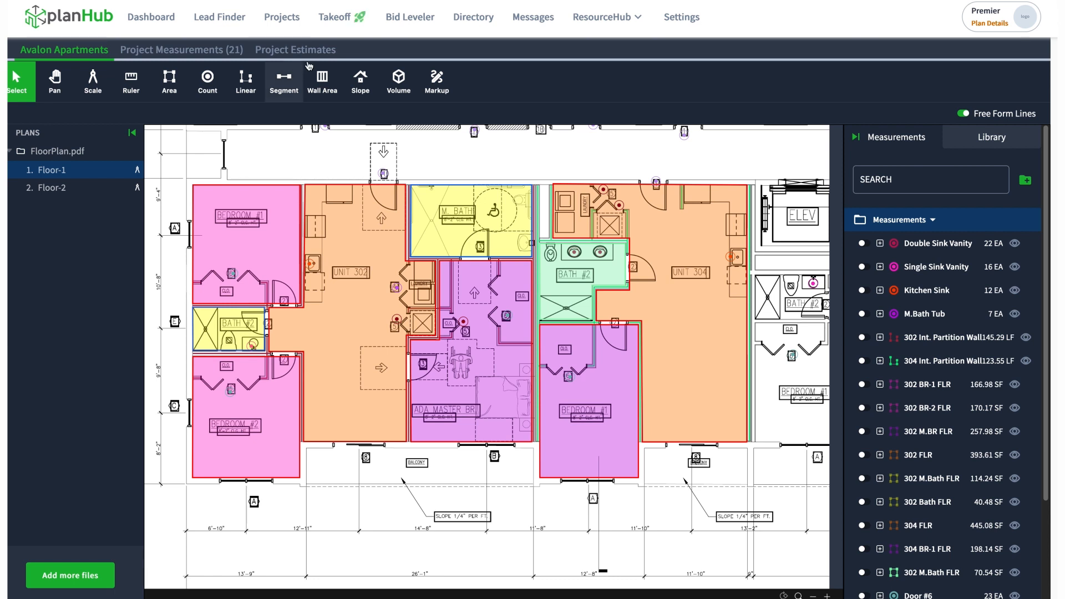
Open the project's assemblies library and expand the Interior Partition Wall assembly to examine its cost items
mouse_move(464, 258)
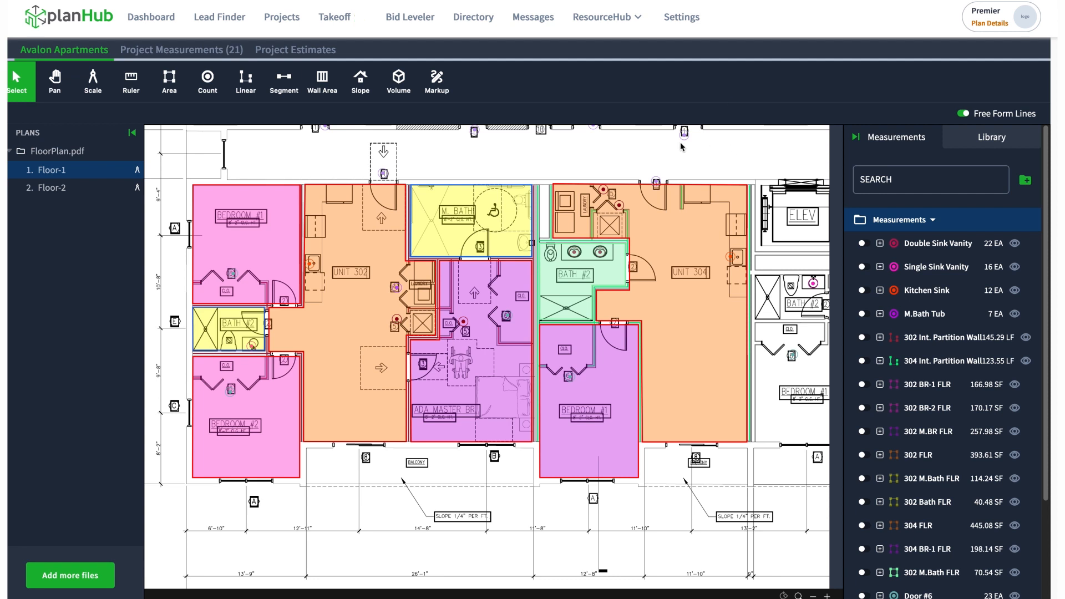
left_click(313, 55)
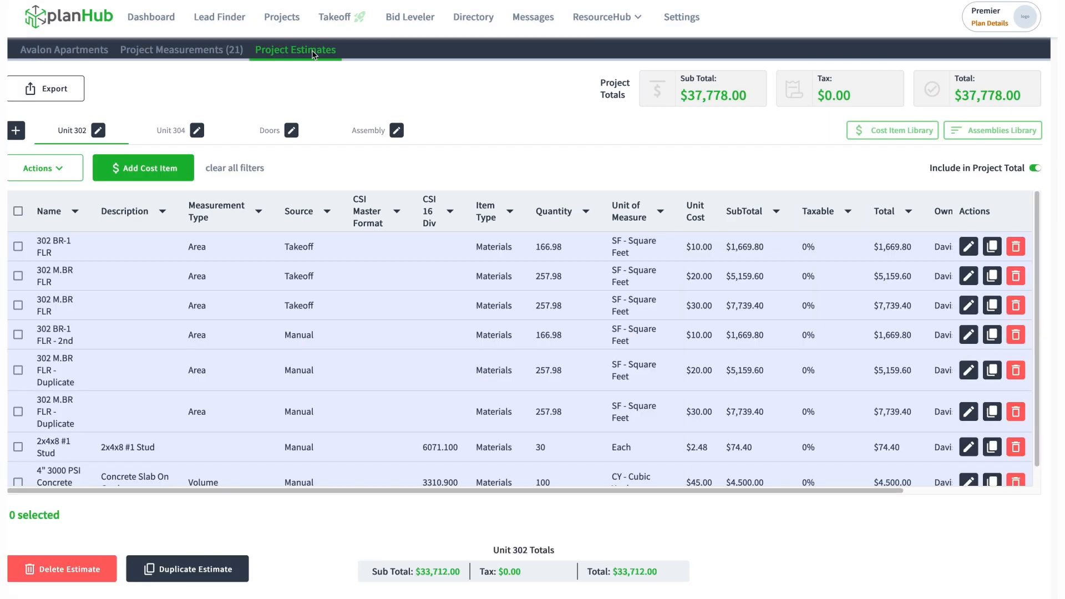
left_click(981, 137)
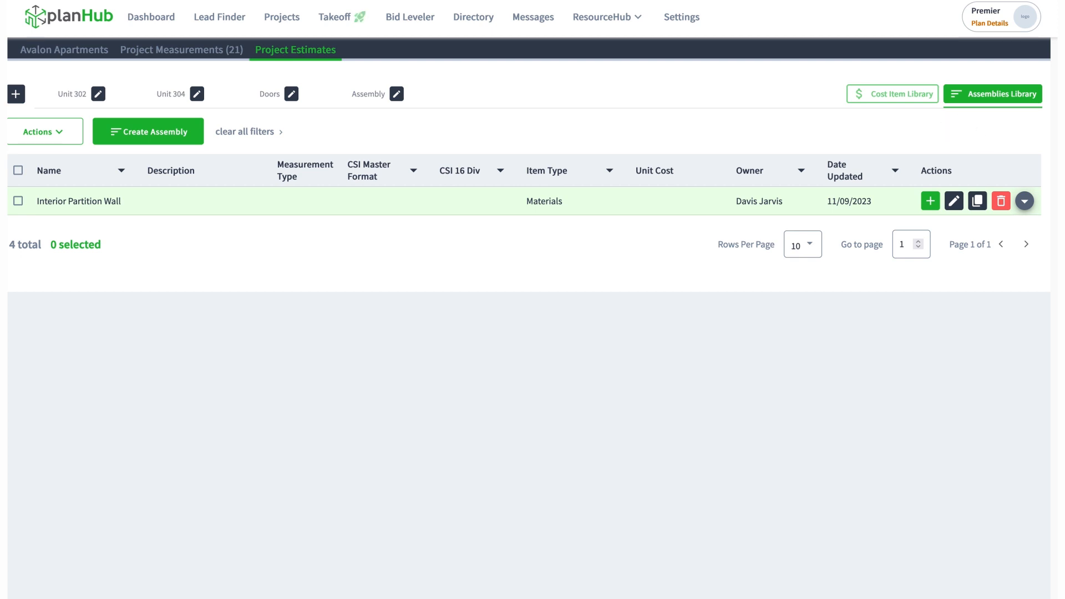
left_click(1024, 202)
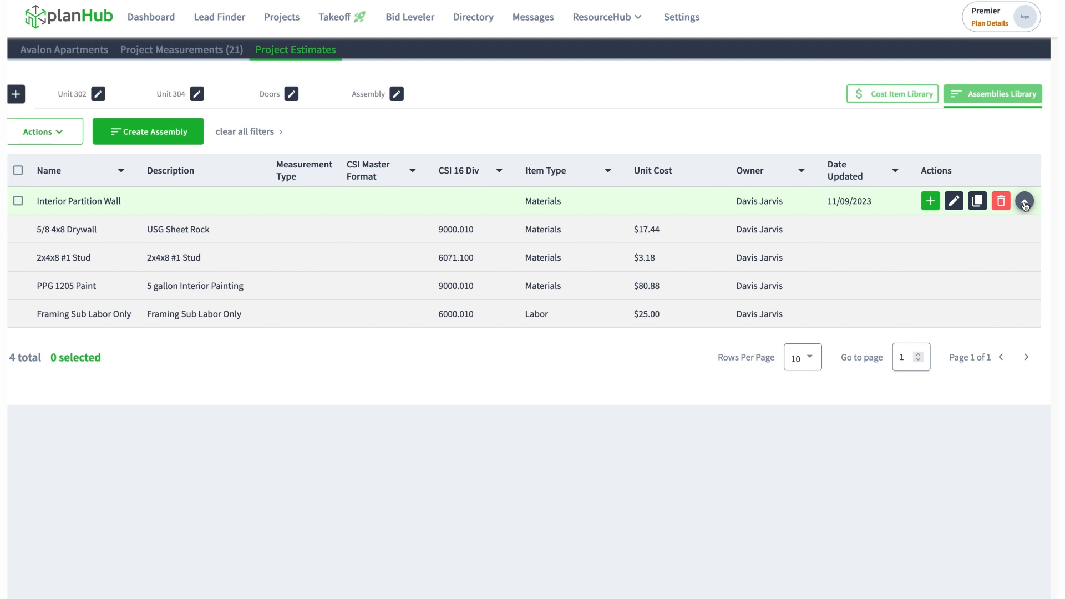
Open the Interior Partition Wall assembly for editing, select its drywall and stud items, and leave without saving
left_click(954, 201)
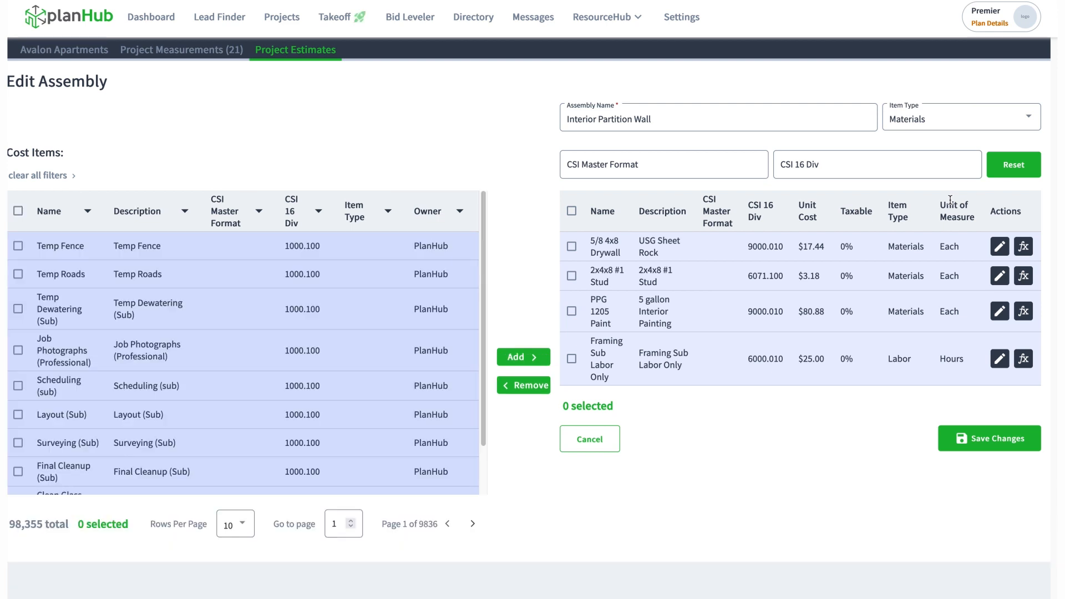
left_click(572, 247)
left_click(571, 275)
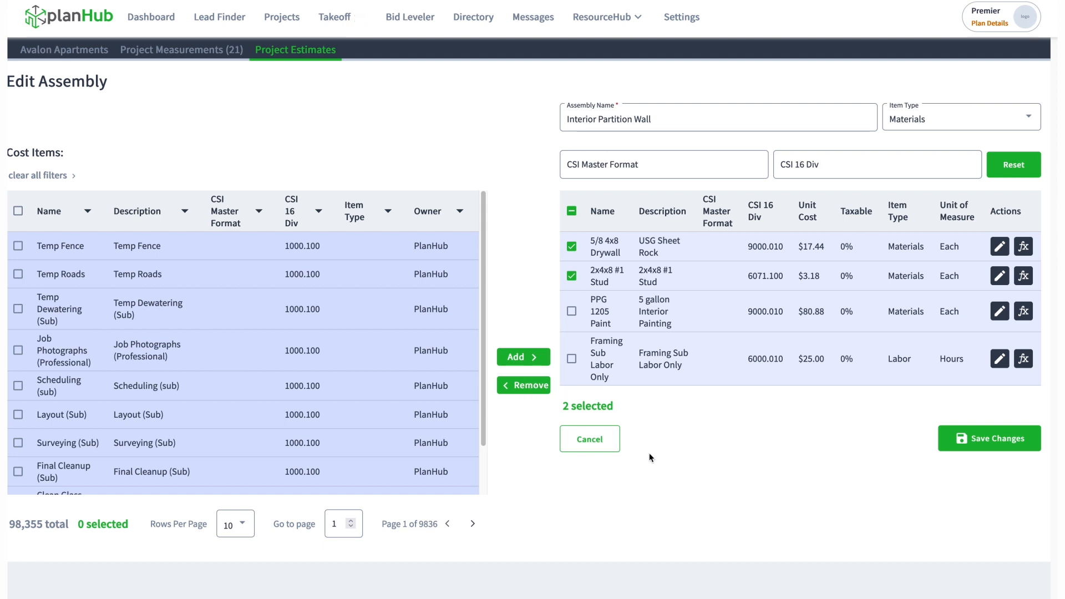
left_click(607, 445)
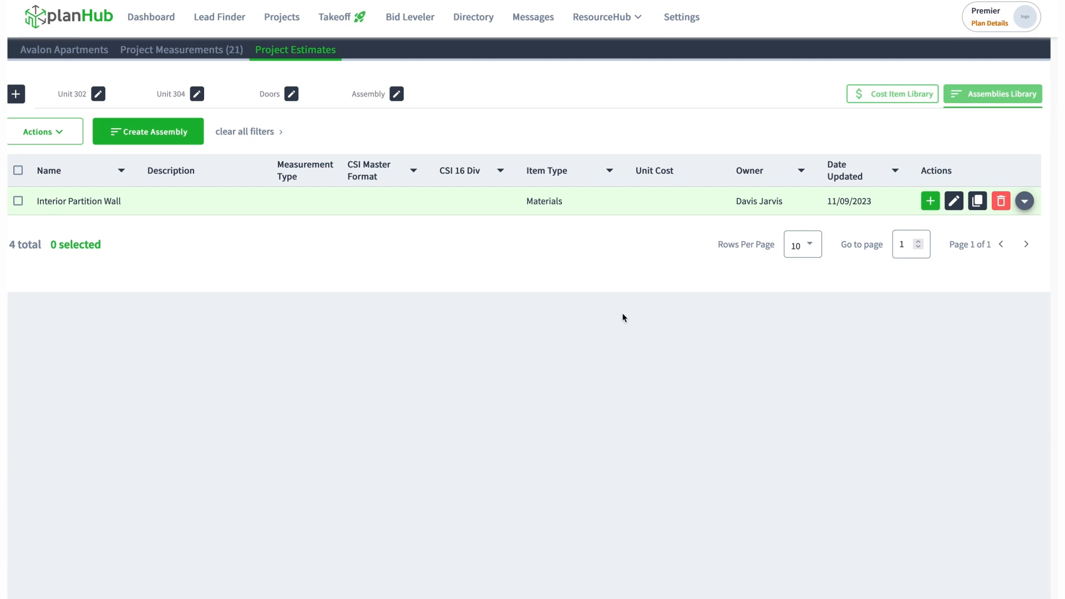
Duplicate the Interior Partition Wall assembly and remove the Framing Sub Labor Only item in the duplicate's editor
left_click(976, 202)
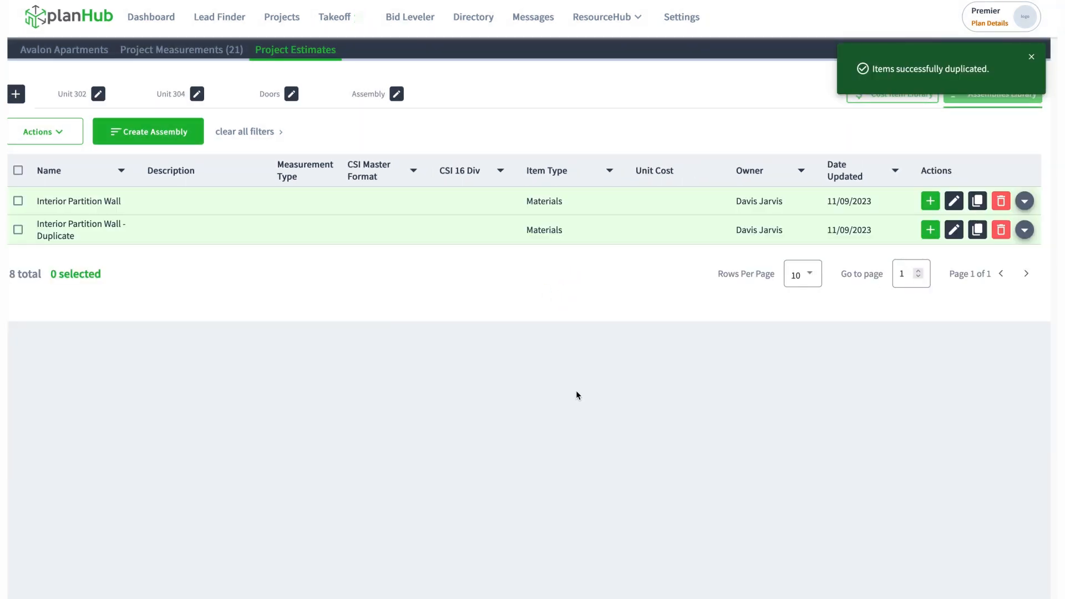
left_click(954, 231)
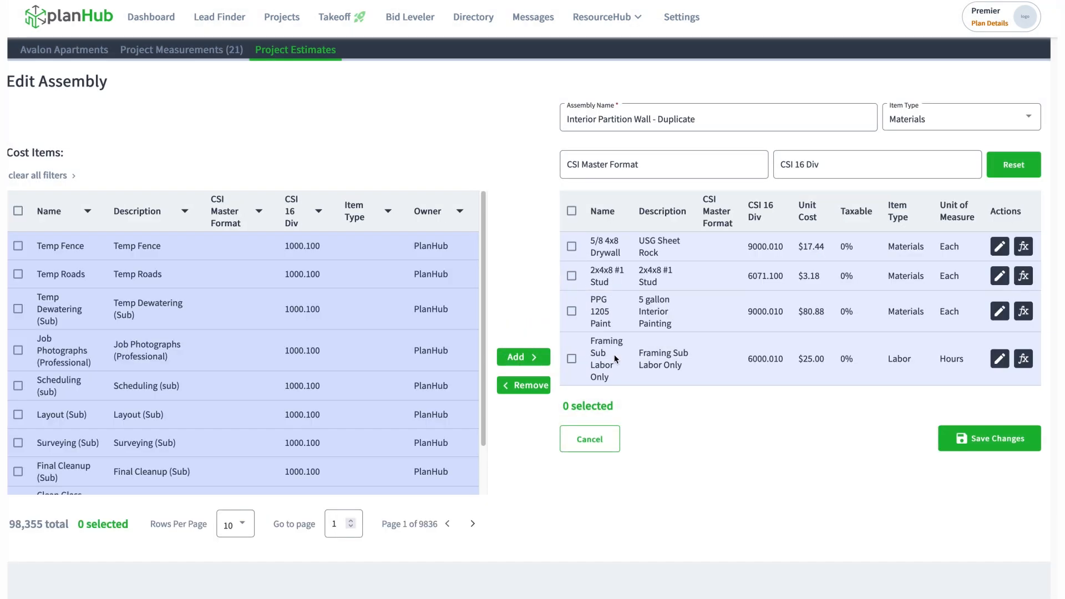
left_click(571, 359)
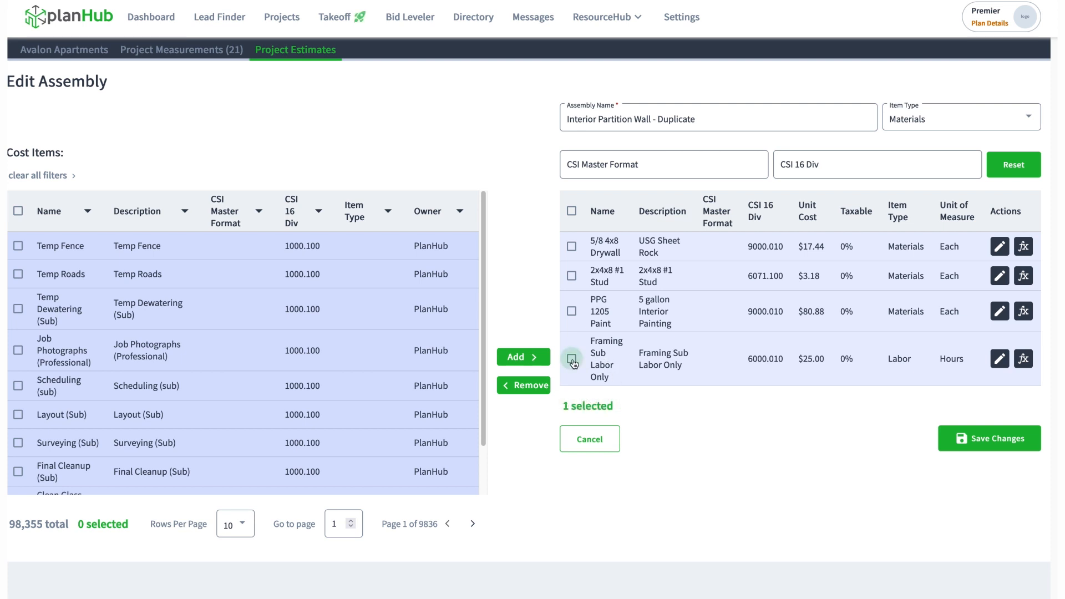
left_click(530, 386)
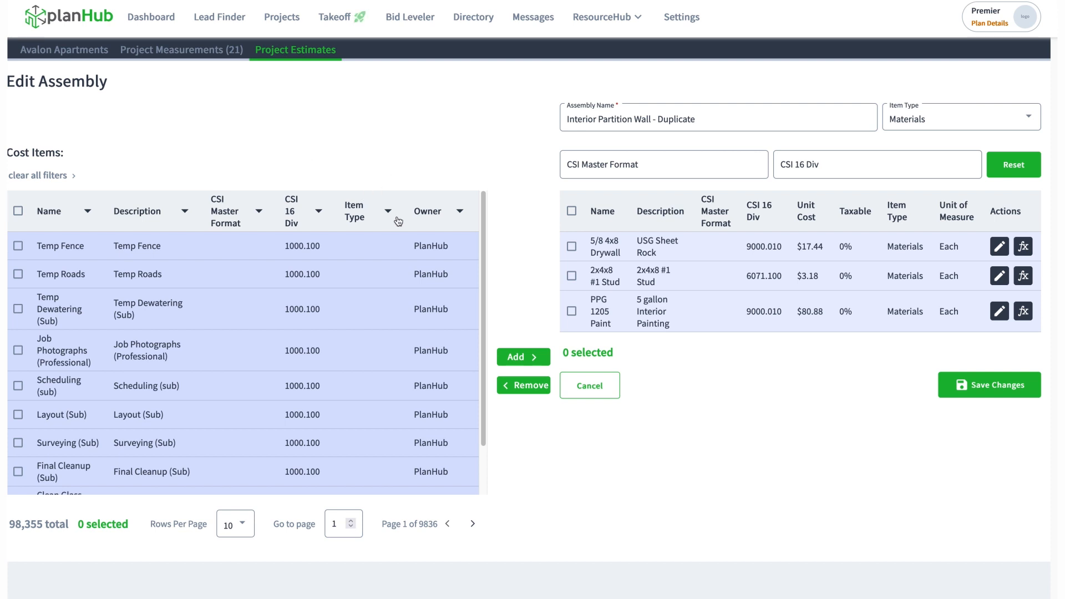
Filter the available cost items by owner, using the owner's first name
left_click(459, 212)
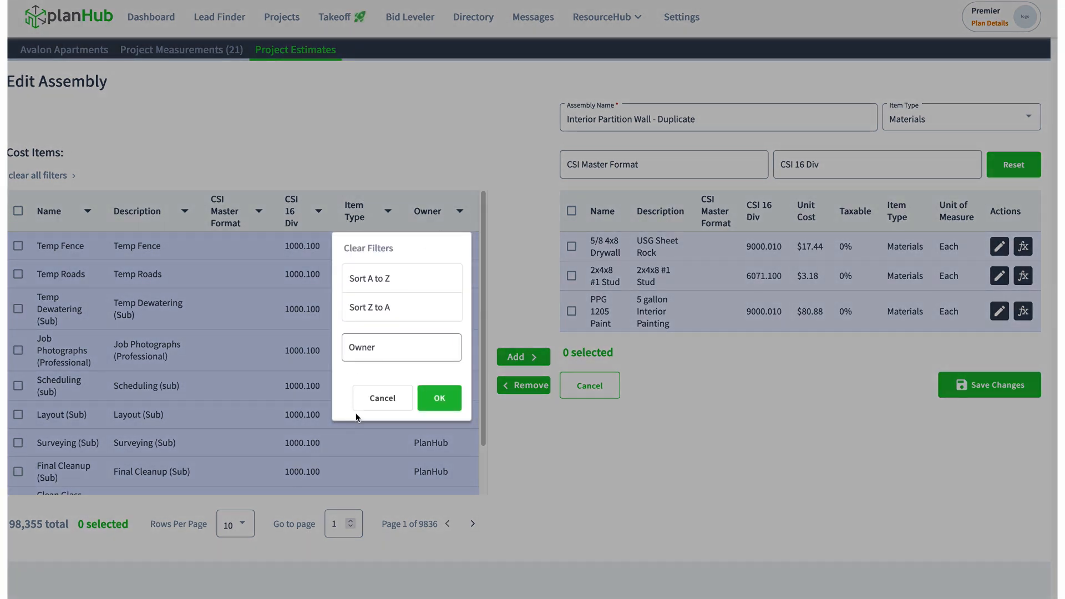
left_click(388, 353)
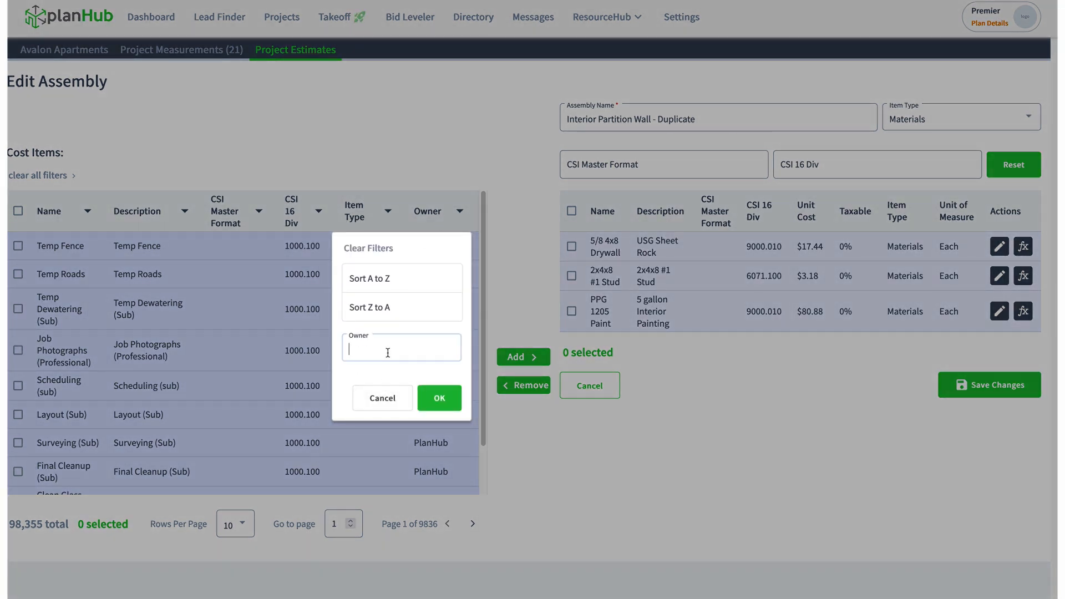
type("davis")
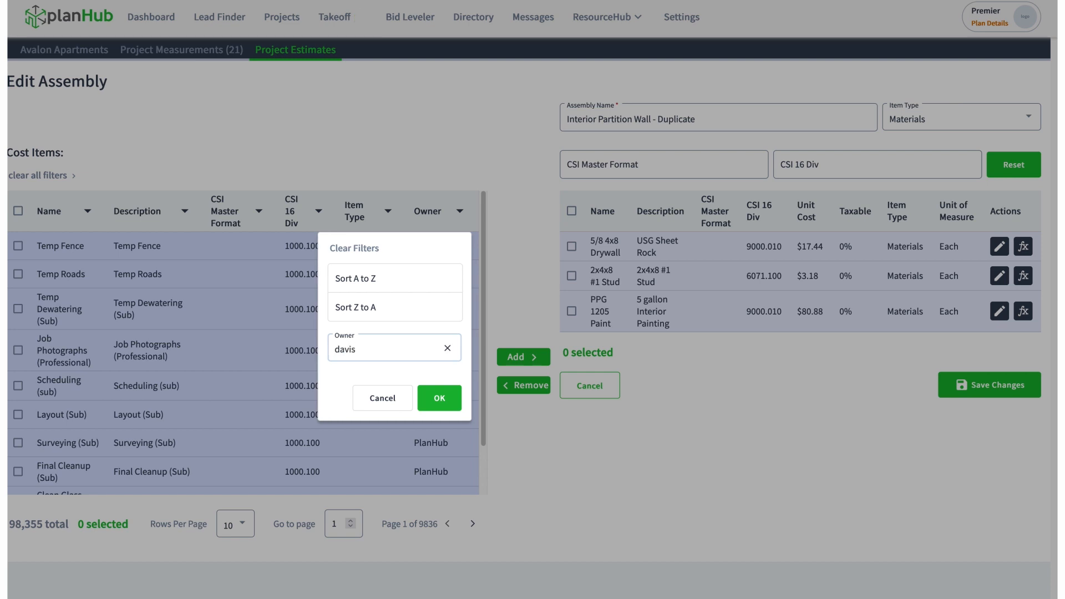
left_click(438, 401)
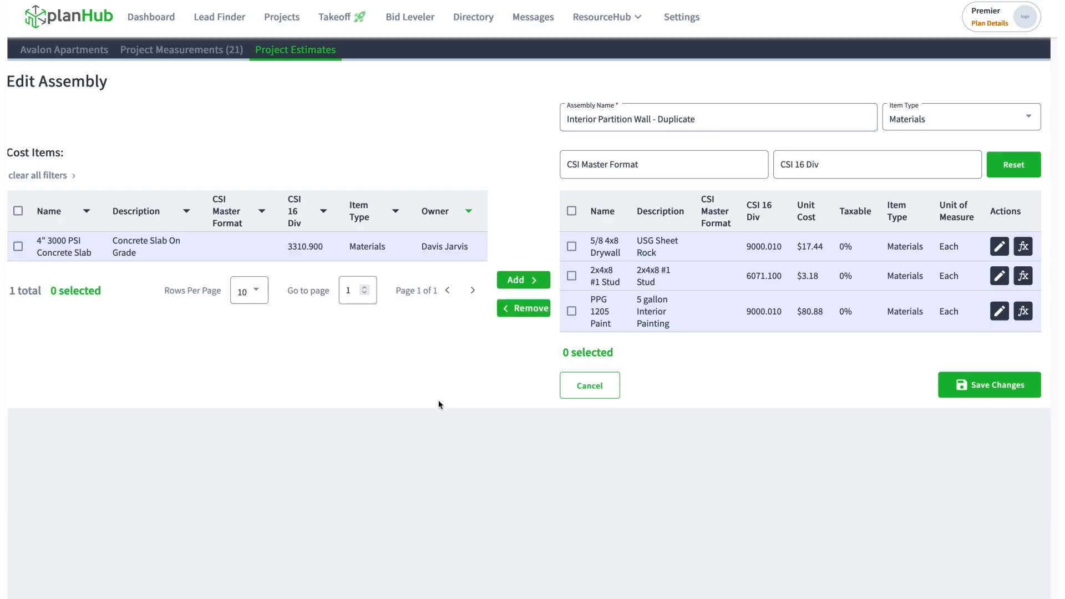
Add the 4" 3000 PSI Concrete Slab cost item to the duplicate assembly and remove it again
left_click(18, 246)
left_click(519, 282)
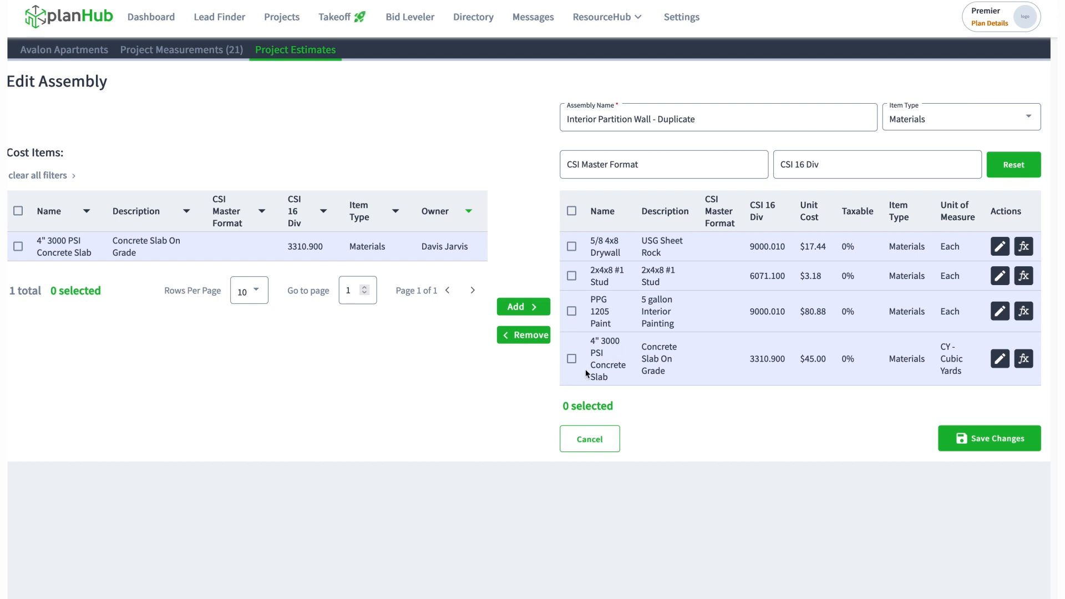
left_click(571, 358)
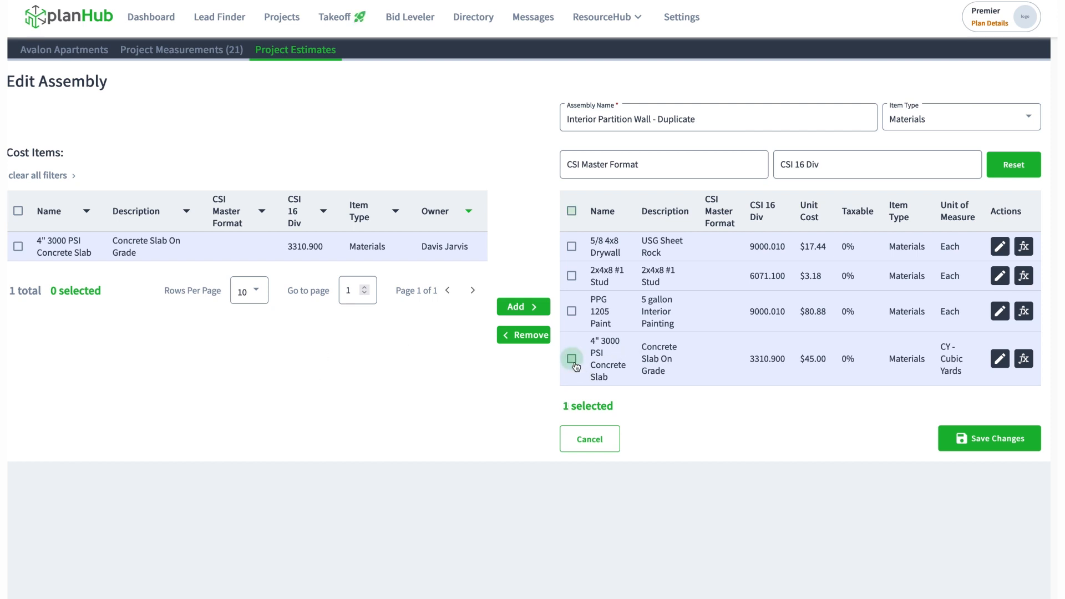
left_click(530, 335)
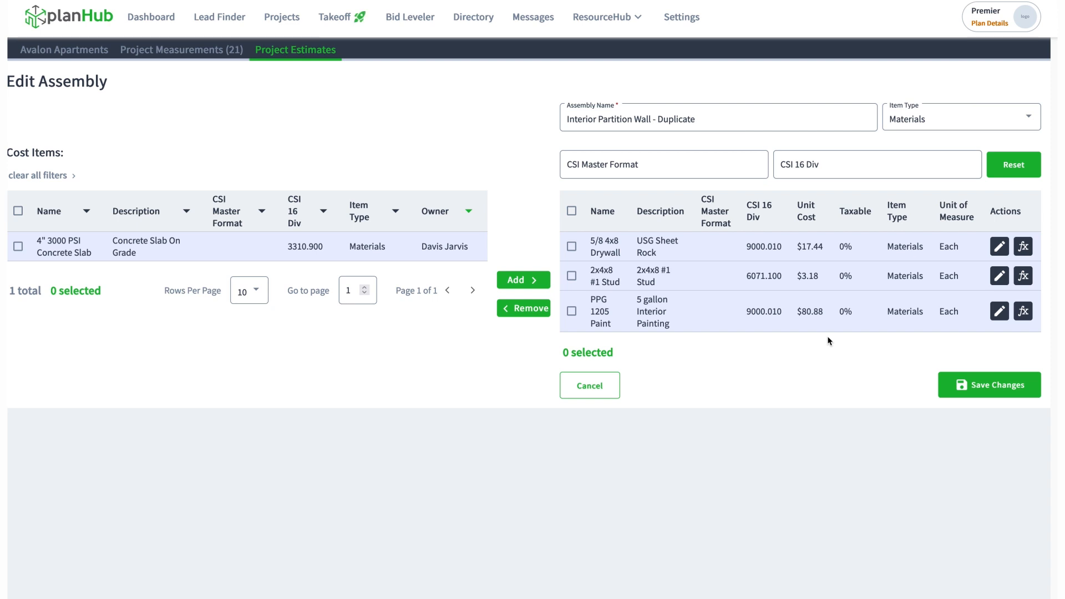
Clear the 5/8 4x8 Drywall item's formula and rebuild it as height × length ÷ 32
left_click(1025, 253)
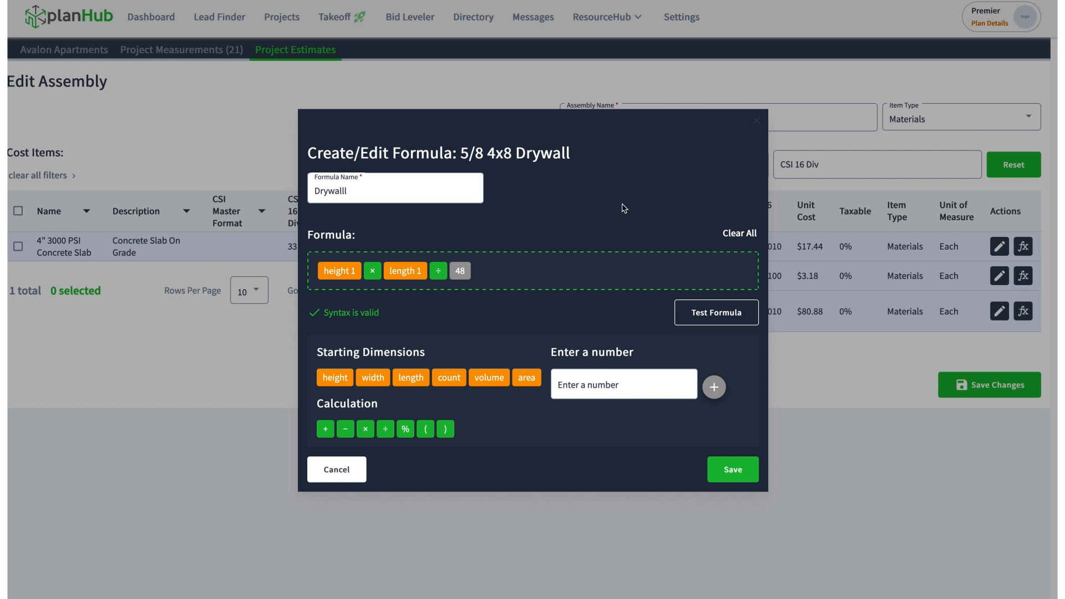
left_click(749, 239)
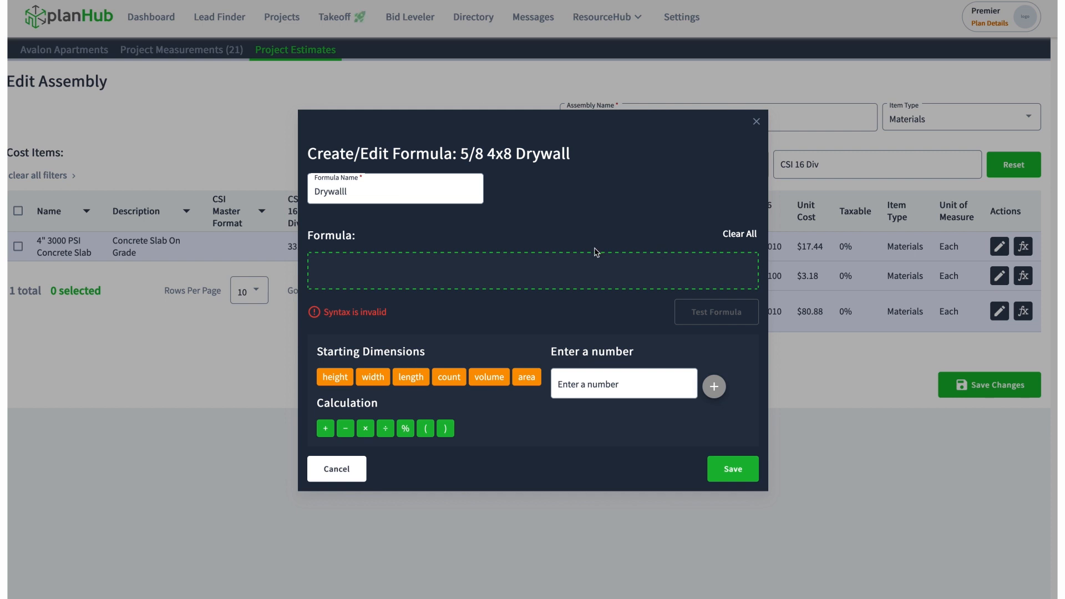
left_click_drag(349, 386, 350, 274)
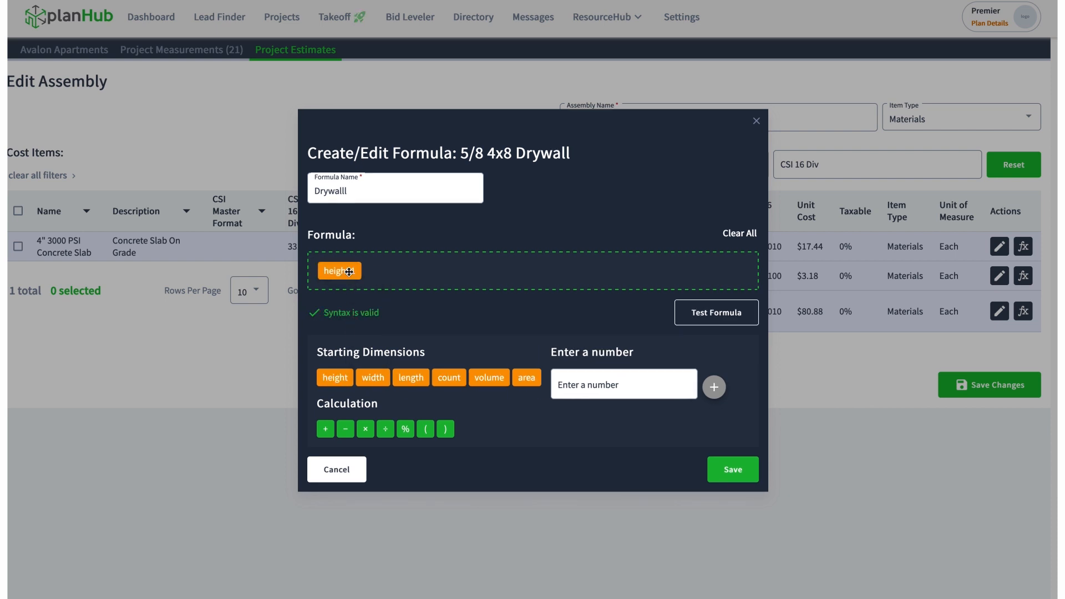
left_click_drag(366, 429, 423, 275)
left_click_drag(410, 379, 439, 273)
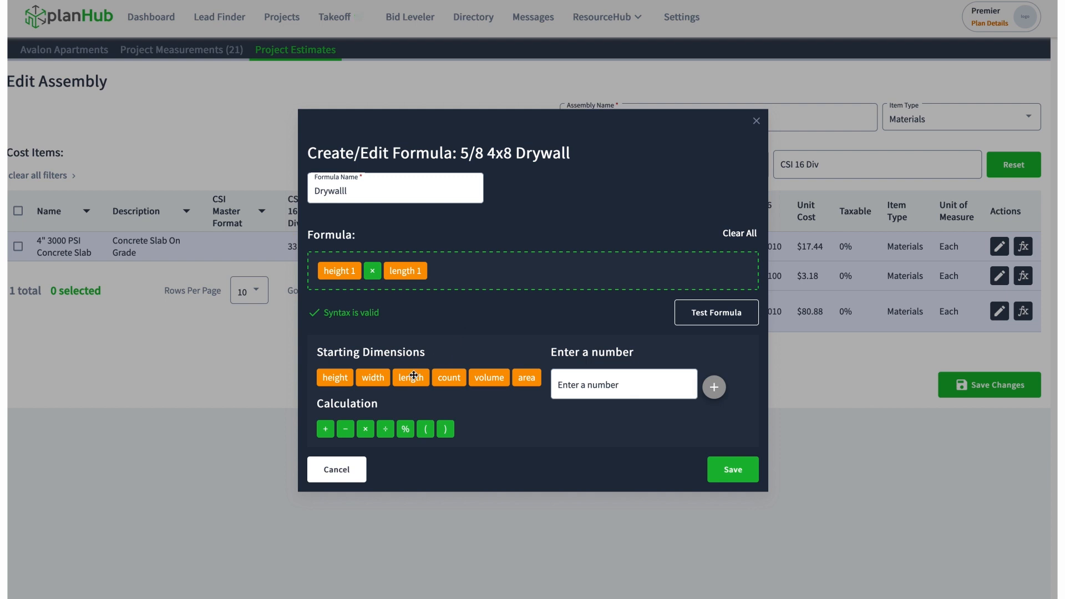
left_click_drag(385, 428, 482, 289)
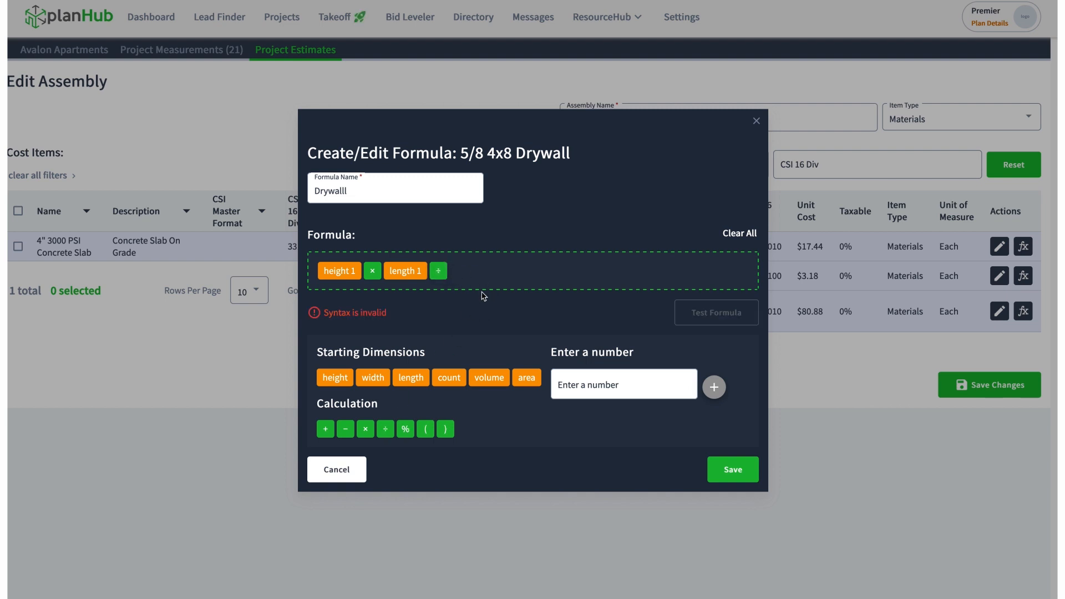
left_click(625, 382)
type("32")
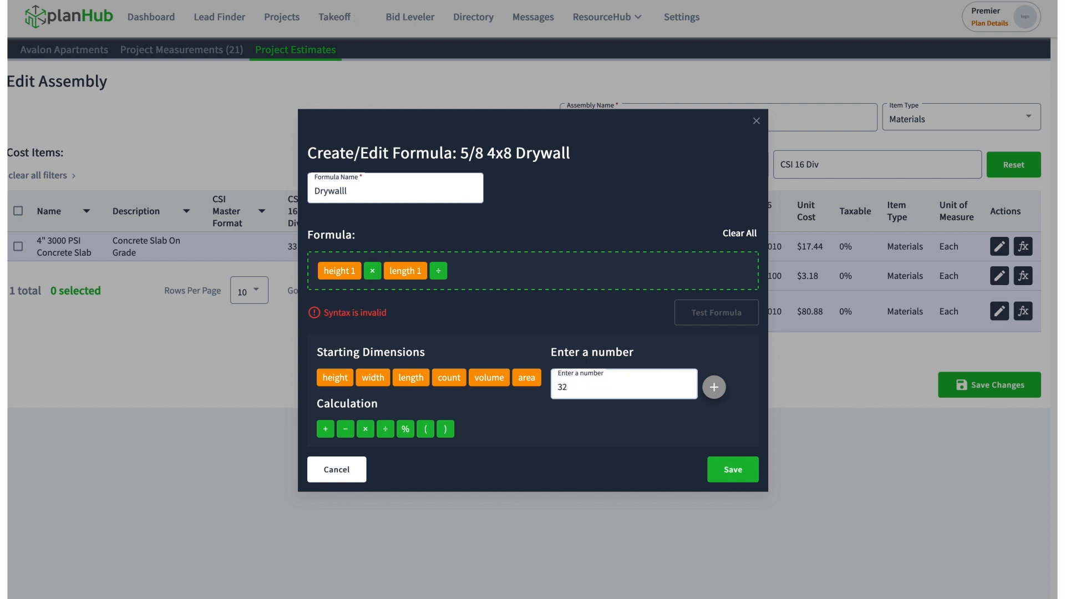
left_click(714, 387)
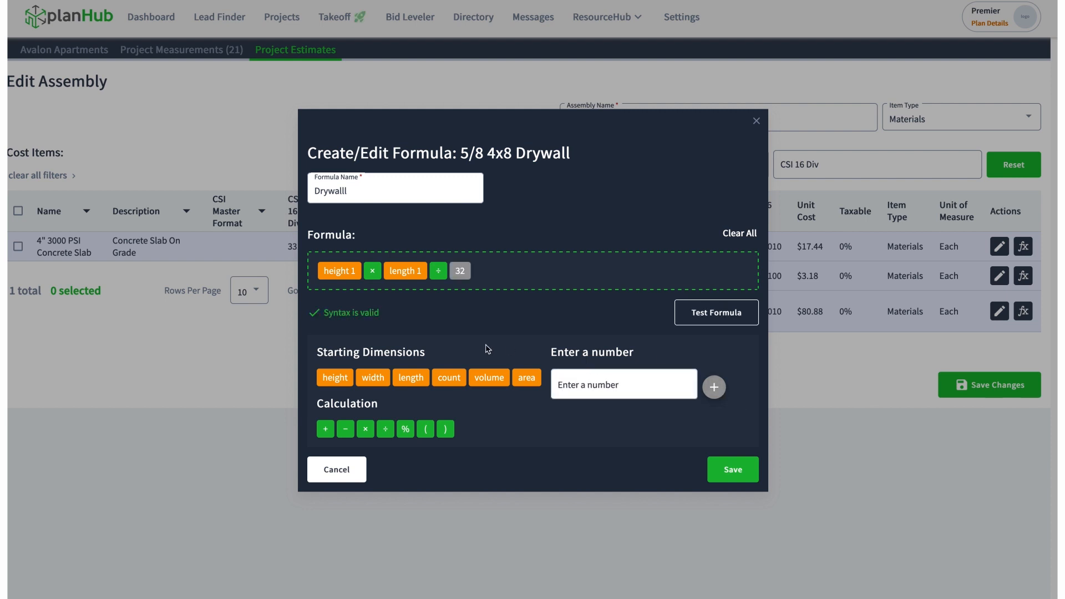
Test the drywall formula with a height of 8 and a length of 8
left_click(708, 321)
left_click(520, 269)
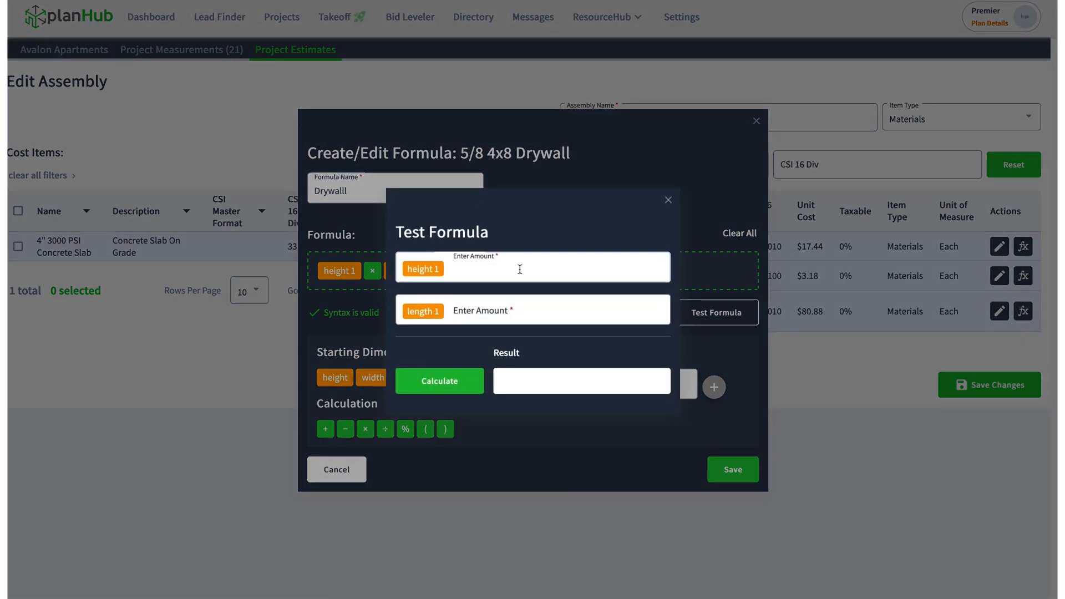
type("8")
left_click(508, 308)
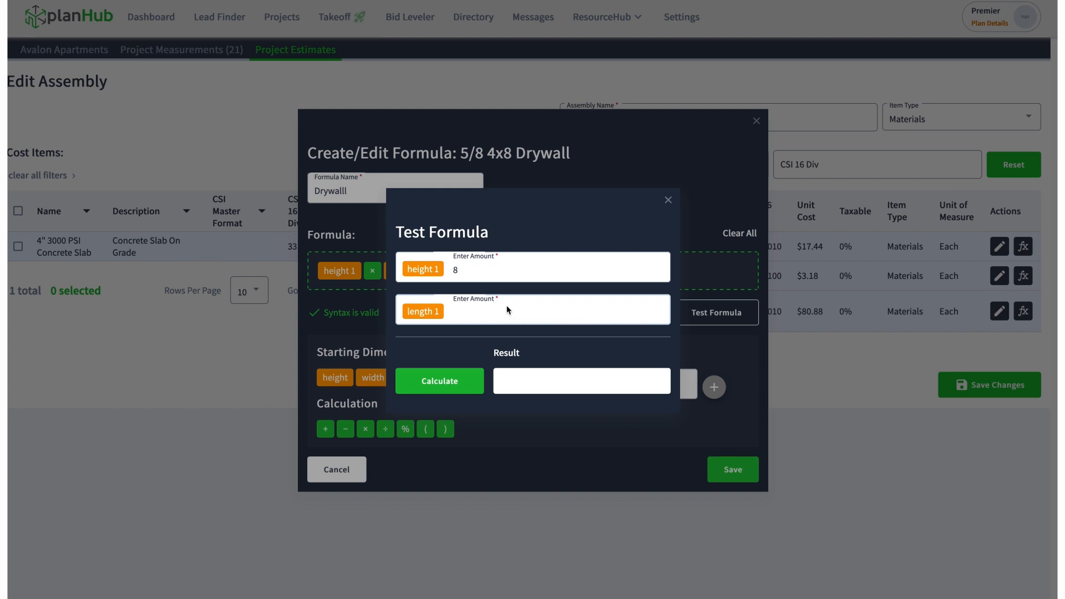
type("8")
left_click(452, 383)
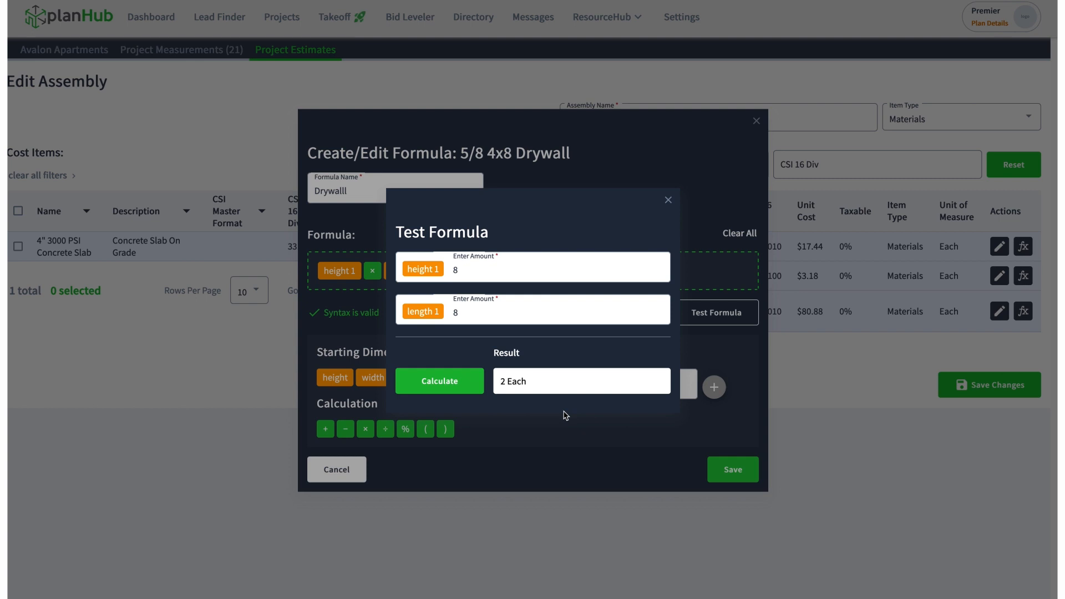
Retest the drywall formula with a length of 10, and leave the formula and assembly editors without saving
double_click(456, 314)
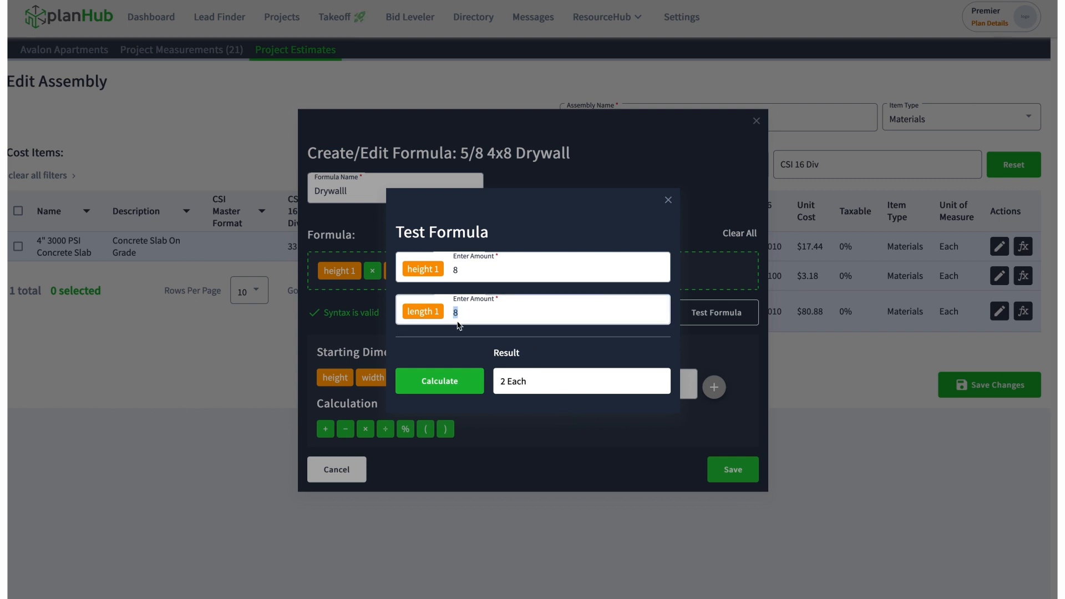
type("10")
left_click(460, 387)
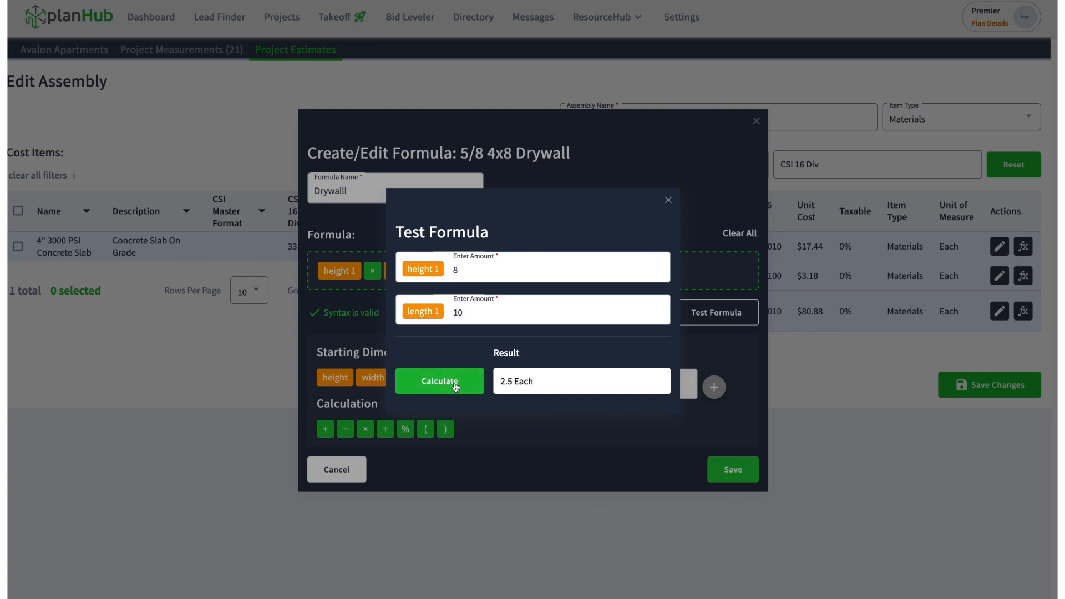
left_click(669, 201)
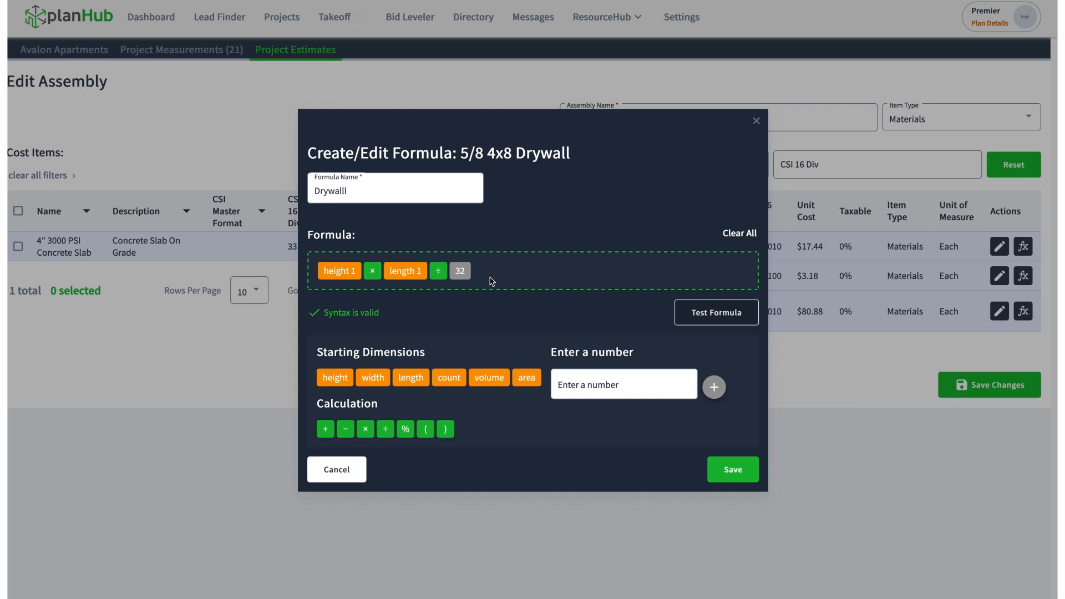
left_click(351, 467)
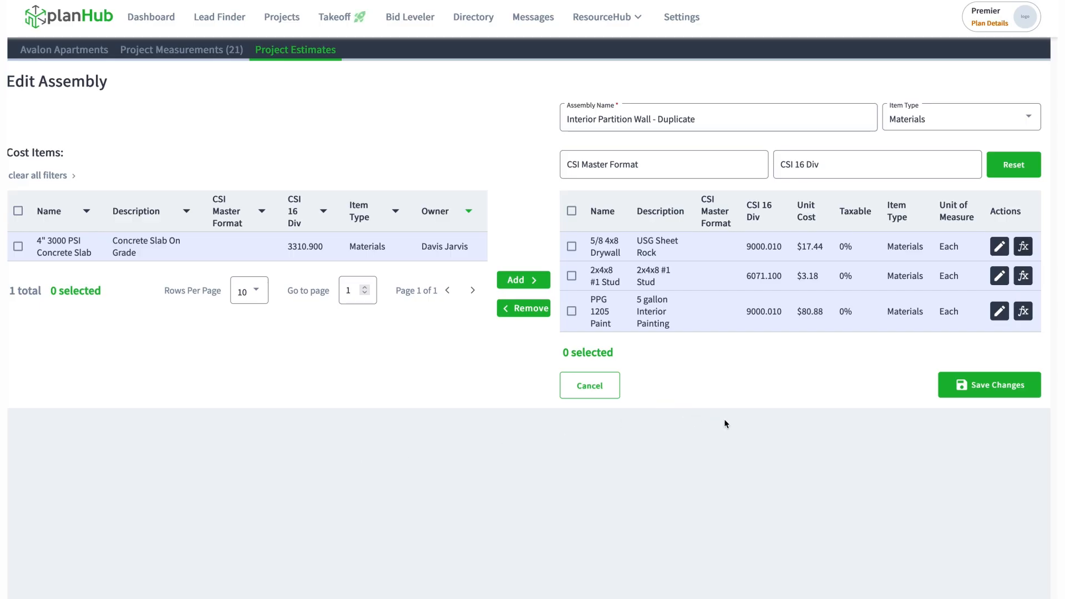
left_click(599, 392)
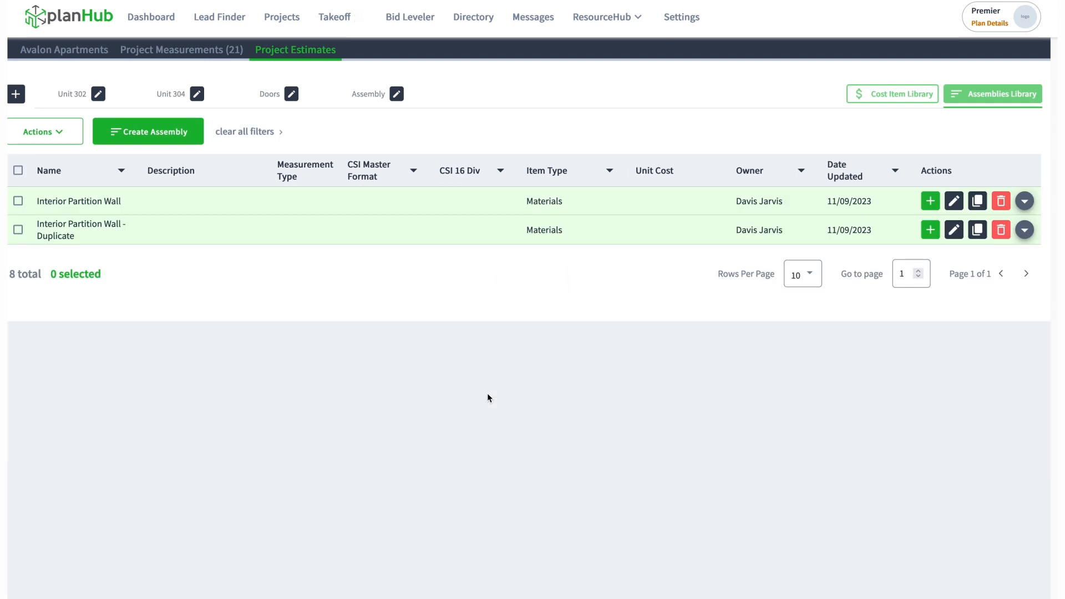
Add the Interior Partition Wall - Duplicate assembly to the Assembly estimate and open that estimate
left_click(18, 229)
left_click(931, 235)
left_click(415, 395)
left_click(590, 209)
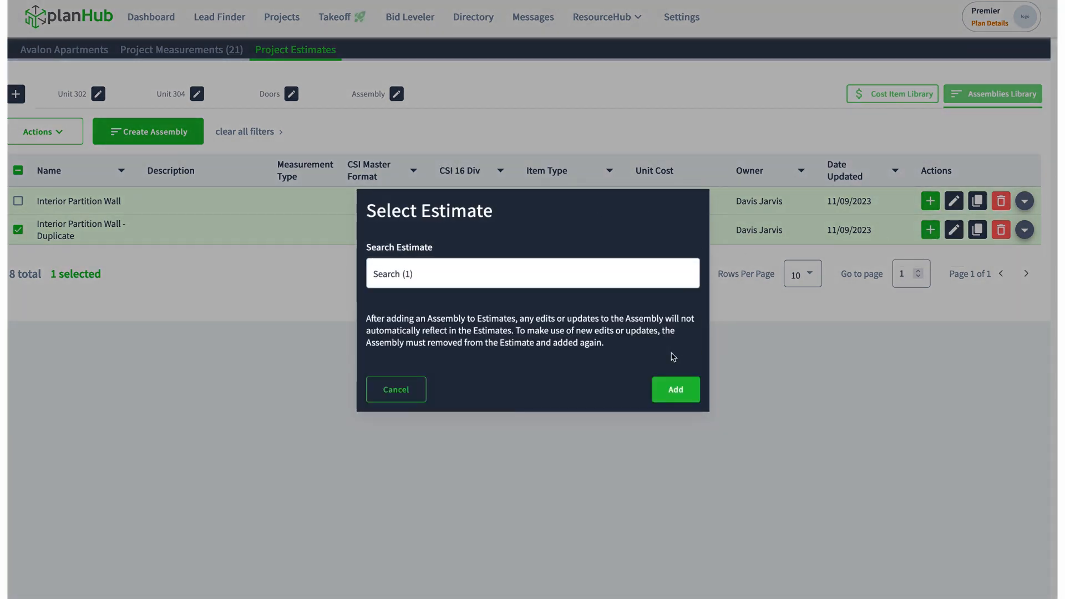
left_click(678, 393)
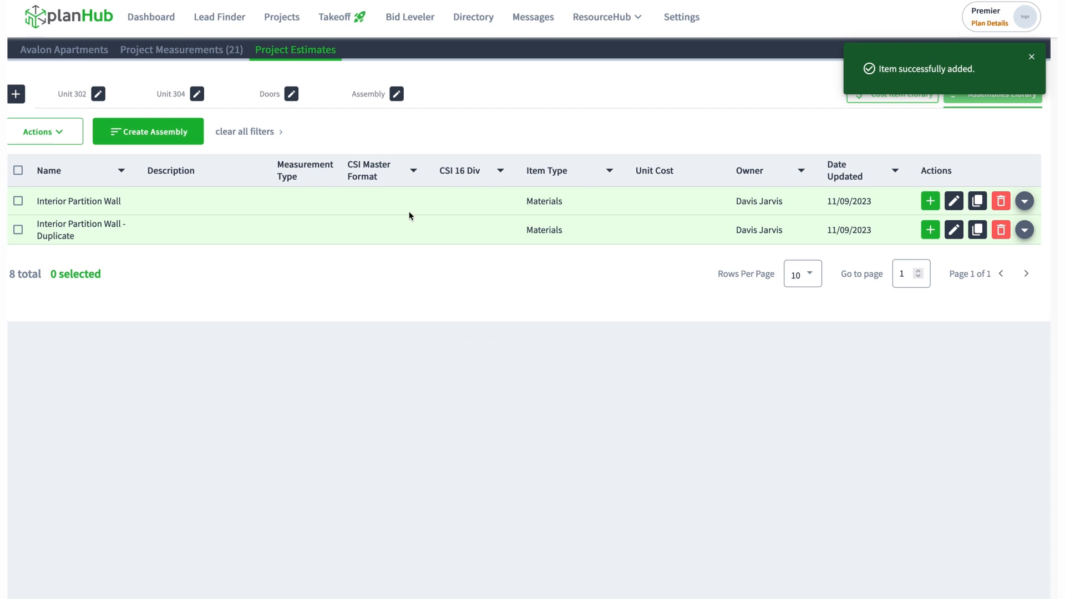
left_click(375, 99)
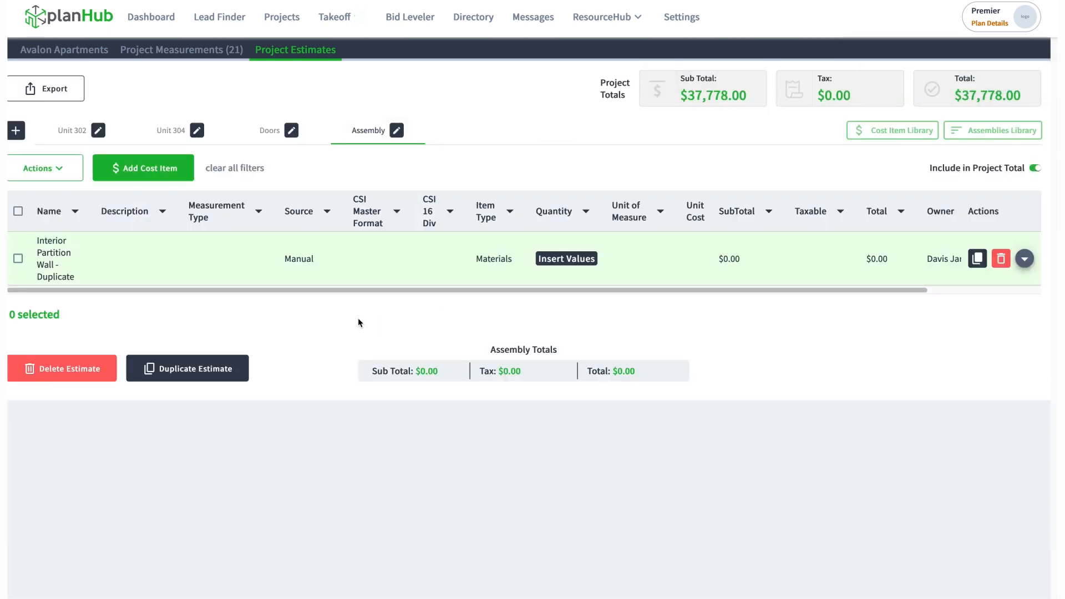
Expand the Interior Partition Wall - Duplicate assembly and enter height 8 and length 24 for its 5/8 4x8 Drywall item
left_click(1025, 260)
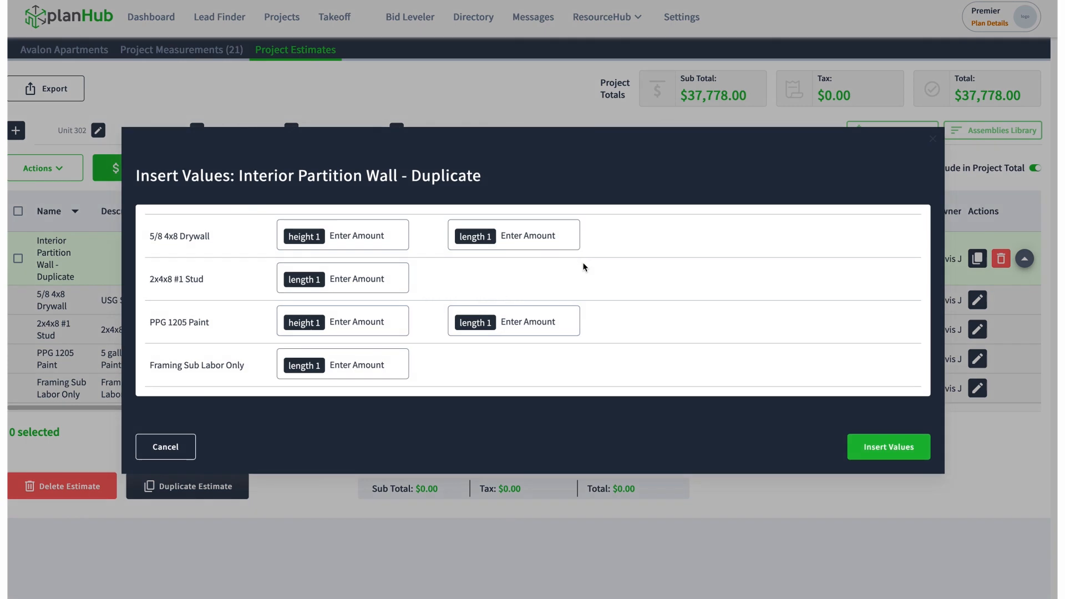
left_click(582, 259)
left_click(367, 237)
type("8")
left_click(483, 240)
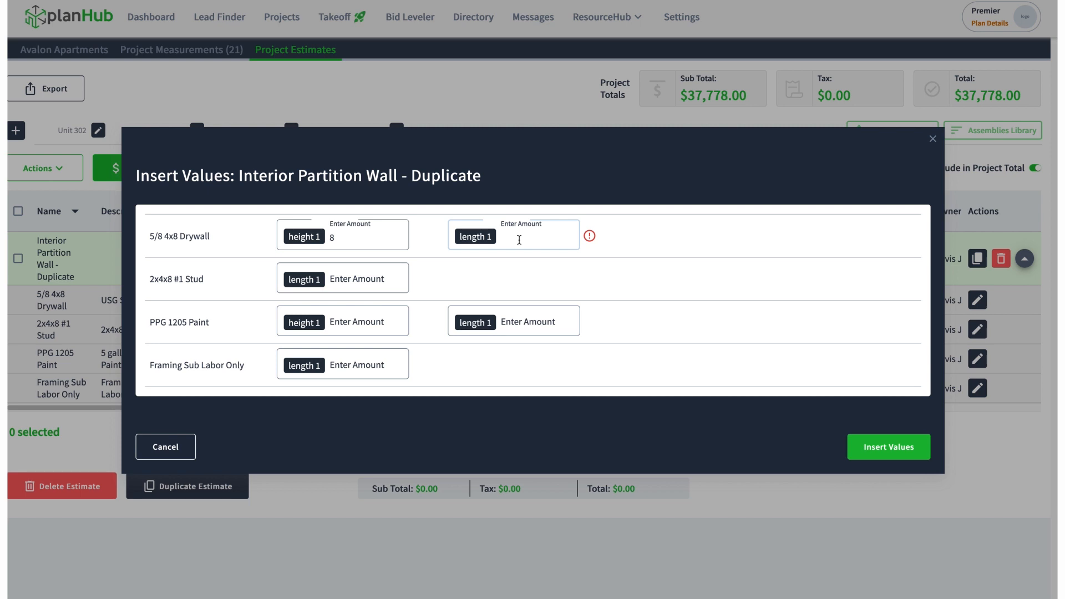
type("24")
Enter length 24 for the 2x4x8 #1 Stud, and height 8 and length 24 for the PPG 1205 Paint
left_click(364, 278)
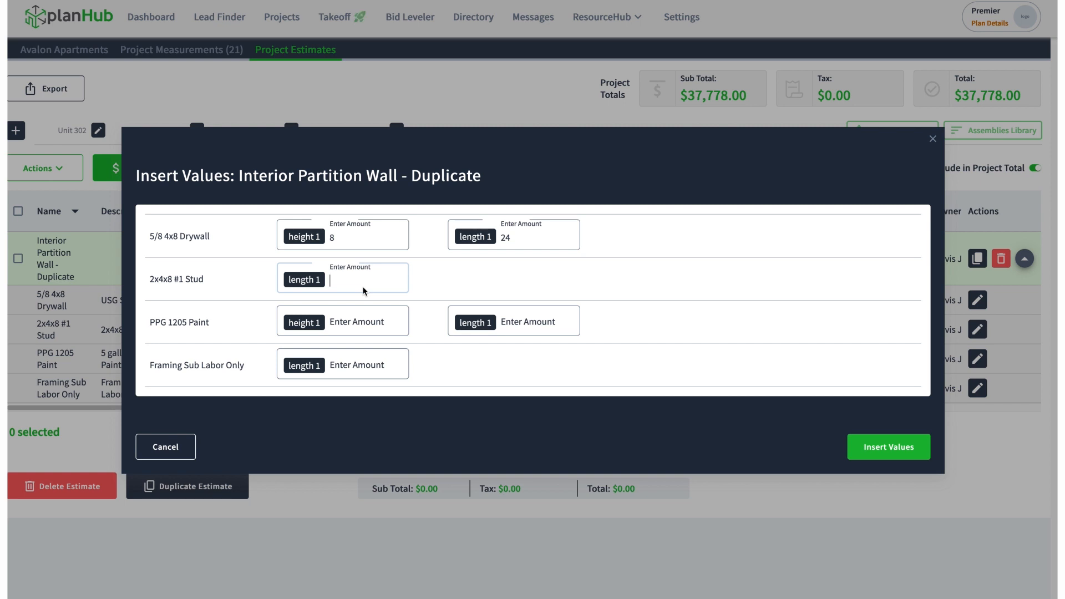
type("24")
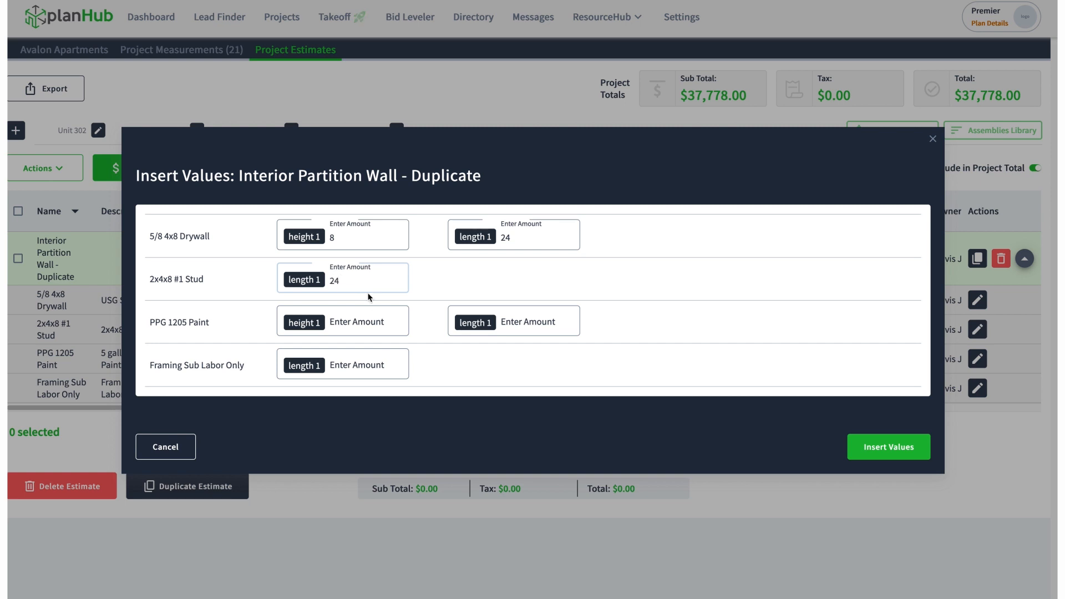
left_click(376, 327)
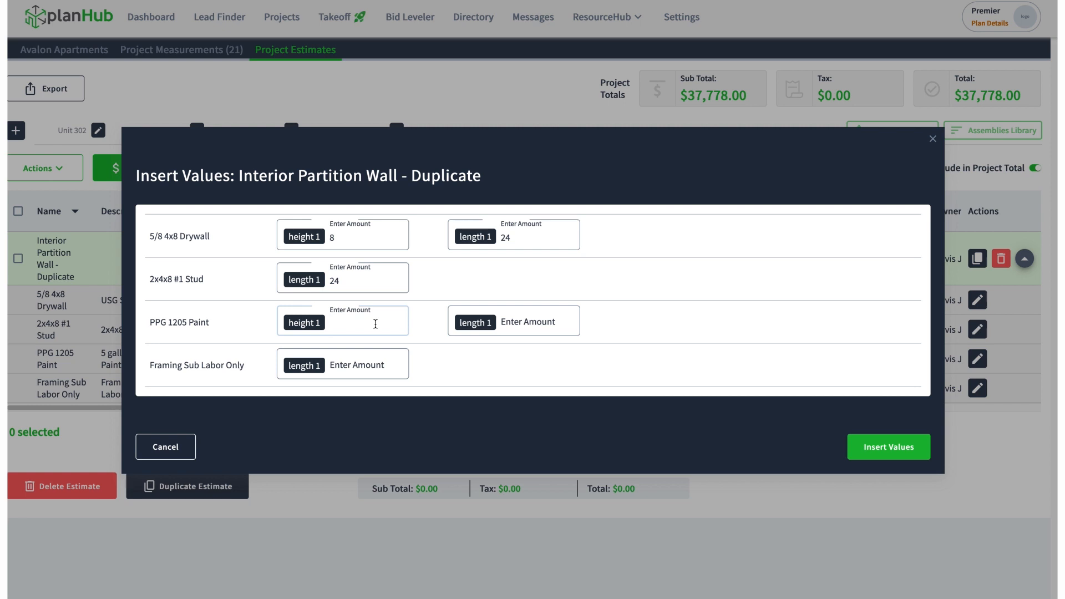
type("8")
left_click(532, 327)
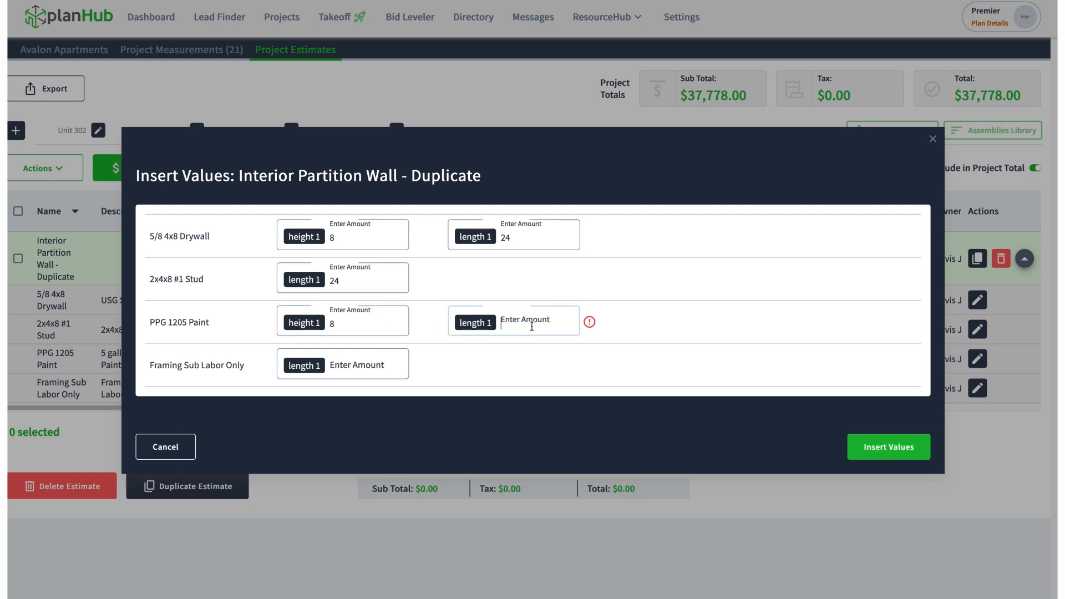
type("24")
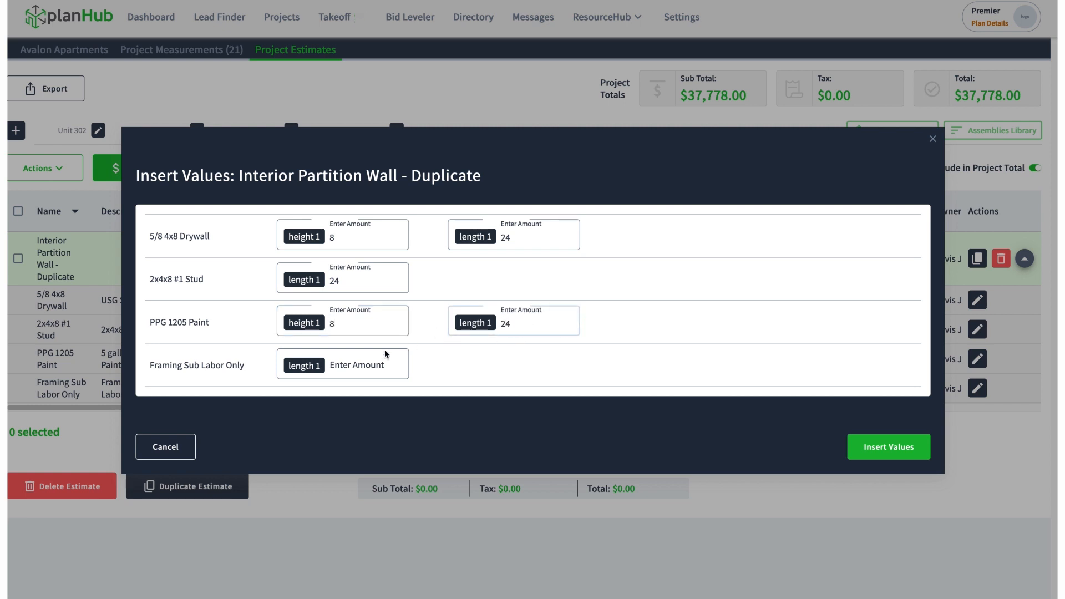
Enter length 24 for Framing Sub Labor Only and insert the values into the assembly
left_click(373, 364)
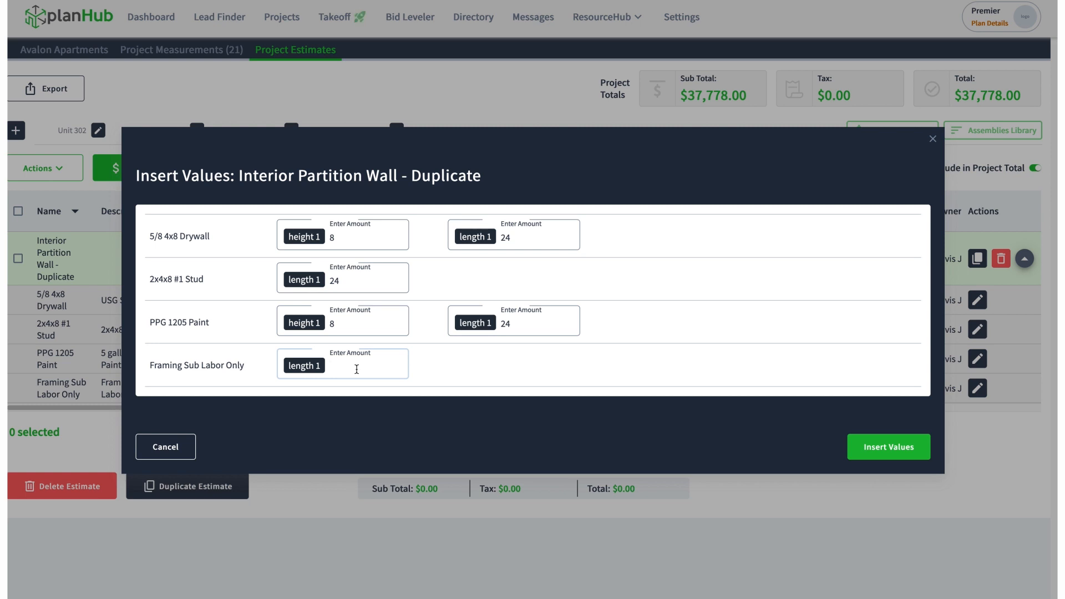
type("24")
left_click(857, 449)
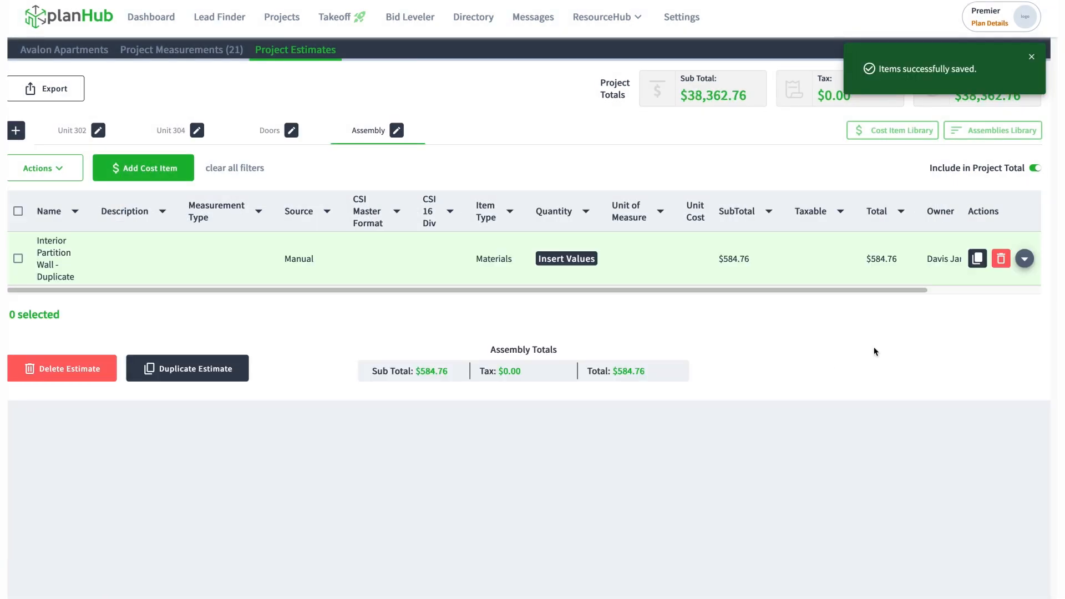
Expand the partition wall assembly, set the 5/8 4x8 Drywall item's unit cost to $18.50, save it and dismiss the notification
left_click(1024, 259)
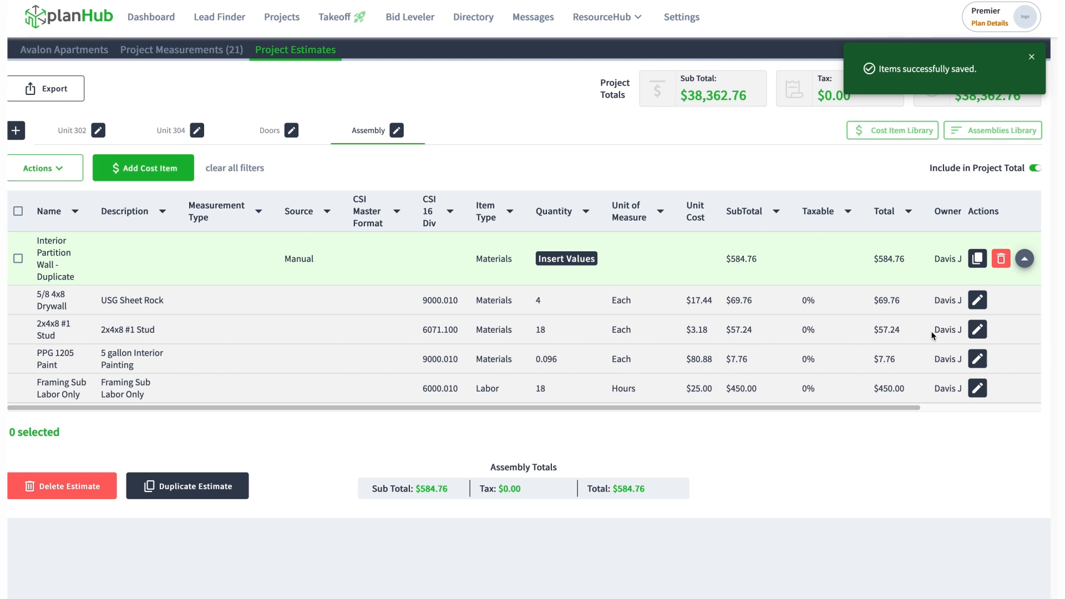
left_click(977, 300)
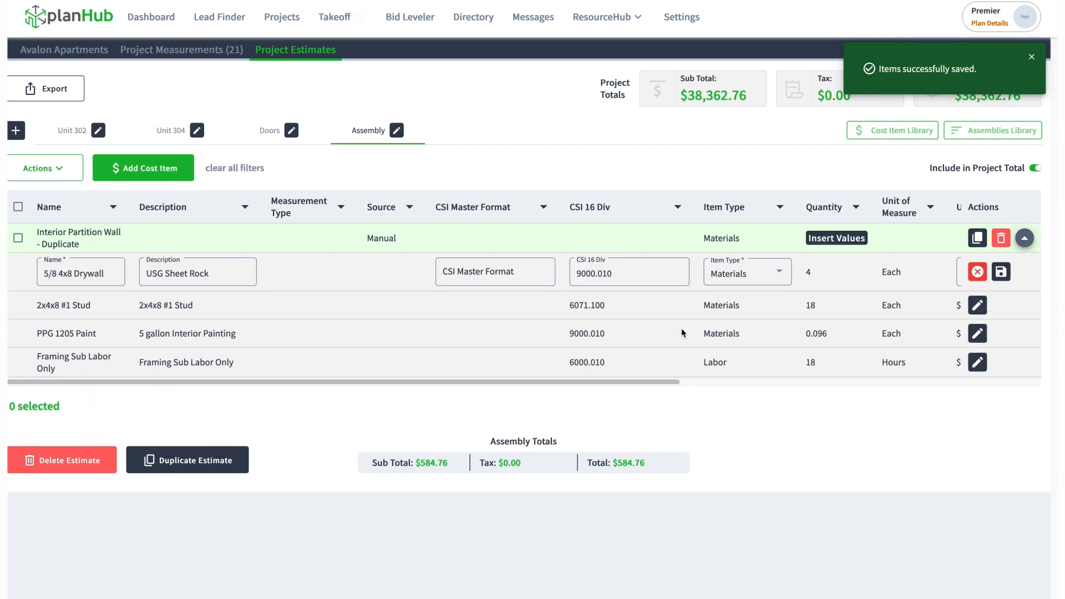
left_click_drag(645, 383, 976, 391)
left_click(612, 270)
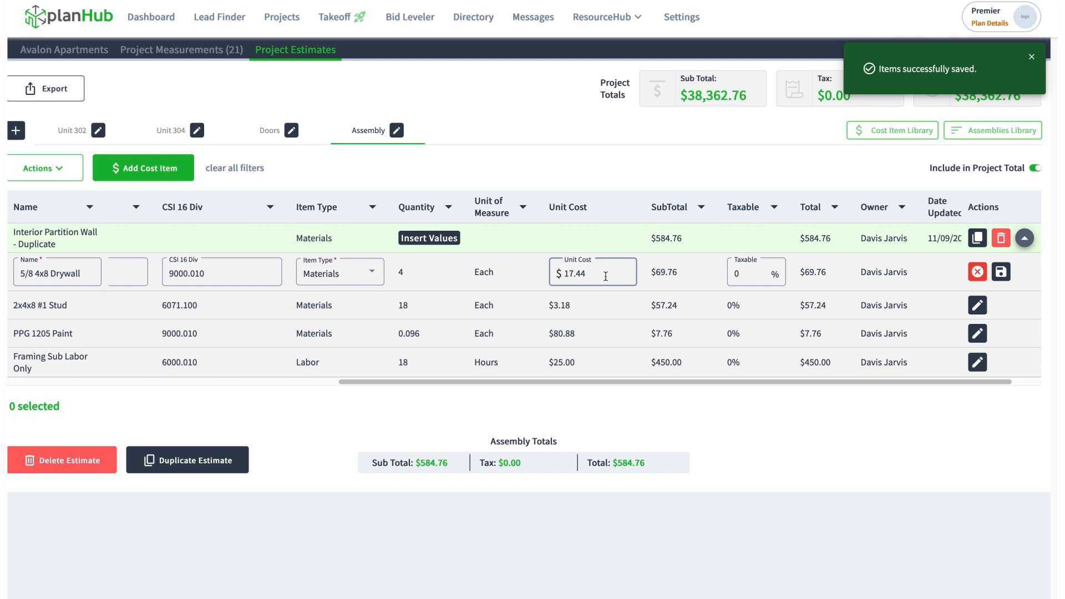
double_click(606, 276)
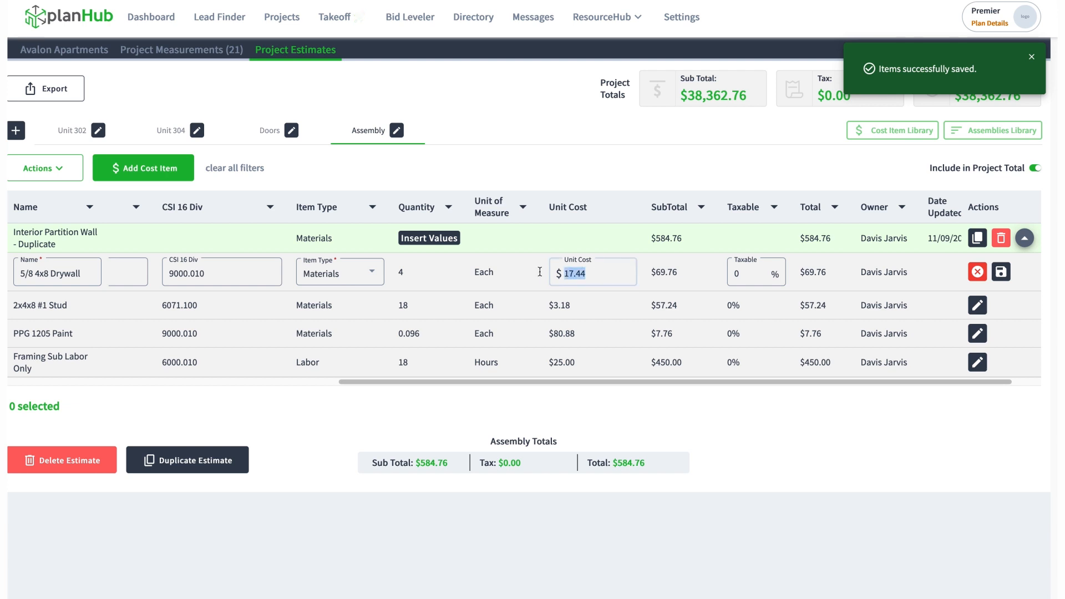
type("18.5")
left_click(1001, 272)
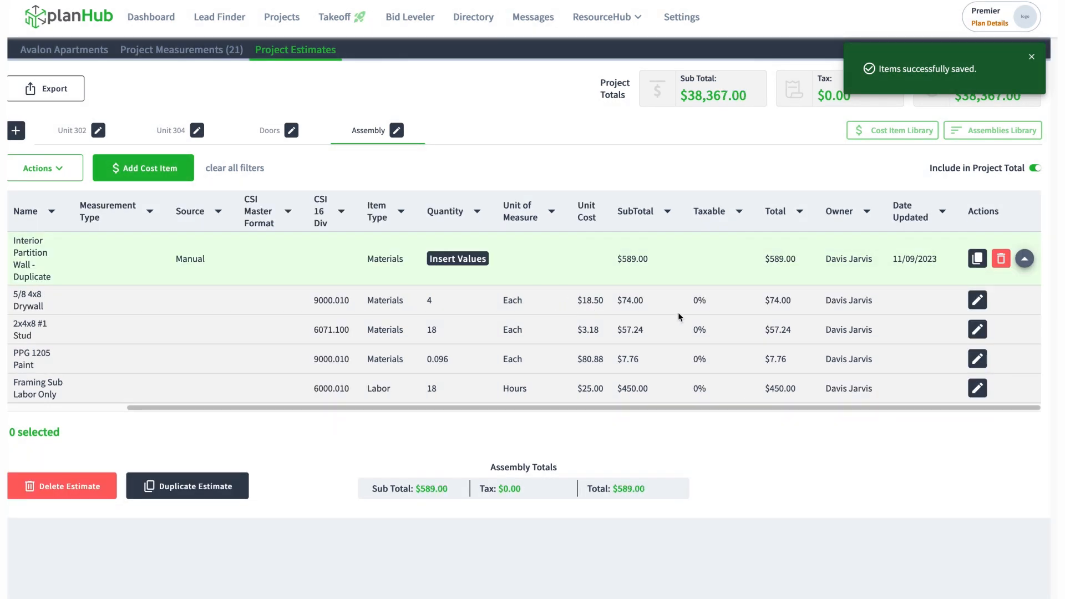
left_click(1032, 56)
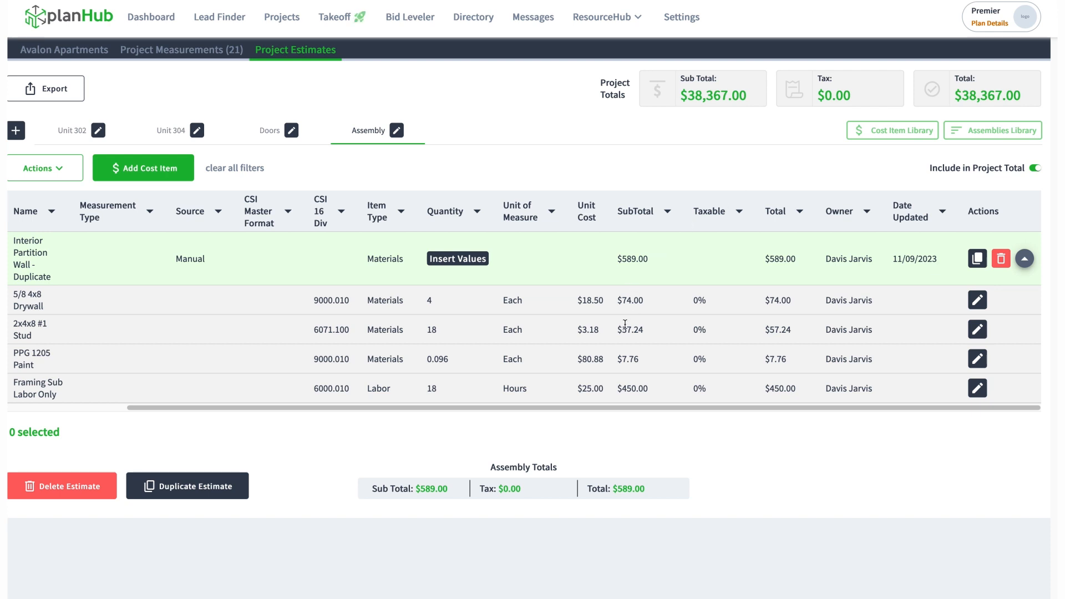